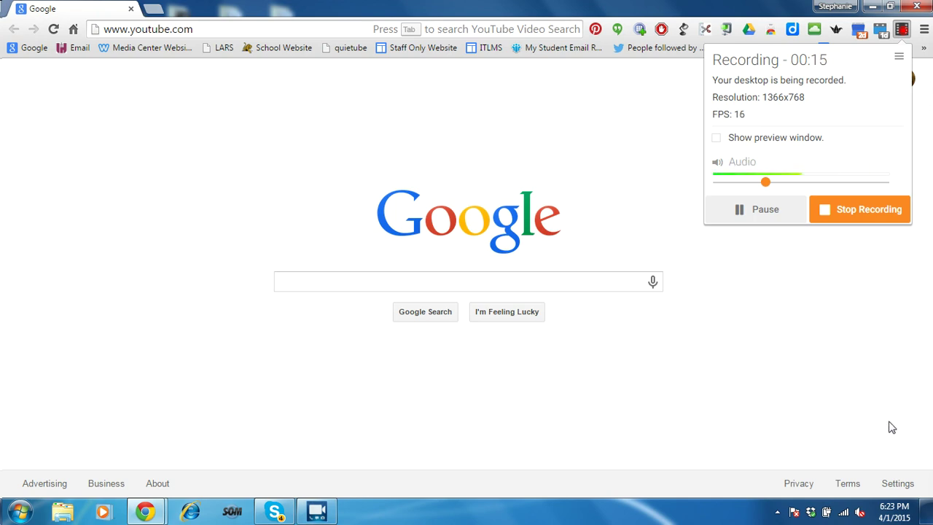
- Search Google for 'screencast o matic' and go to the site's Screen Recorder v2.0 (beta) page
left_click(540, 281)
type("sc")
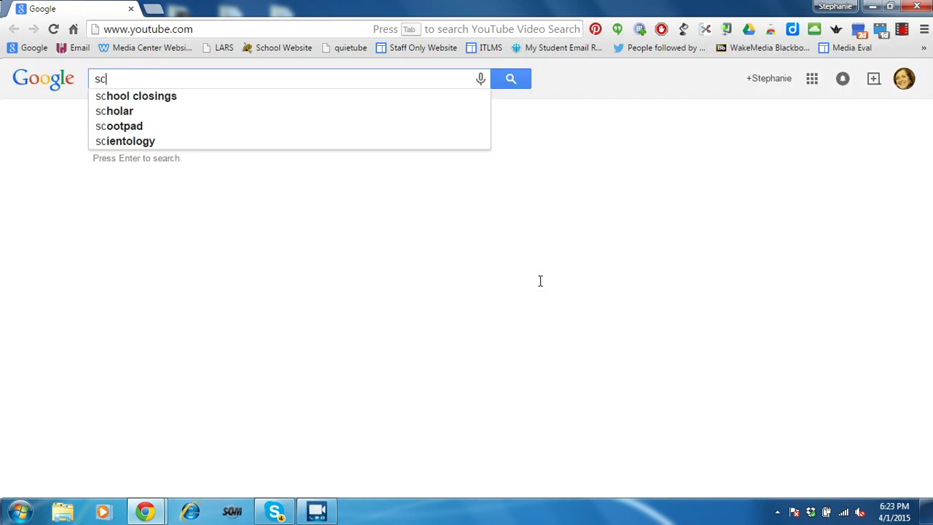
type("reenca")
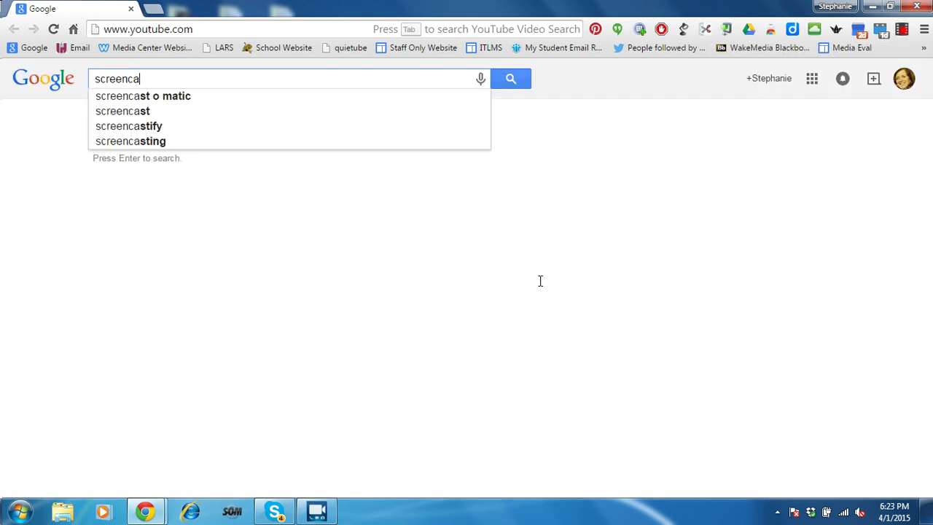
type("st")
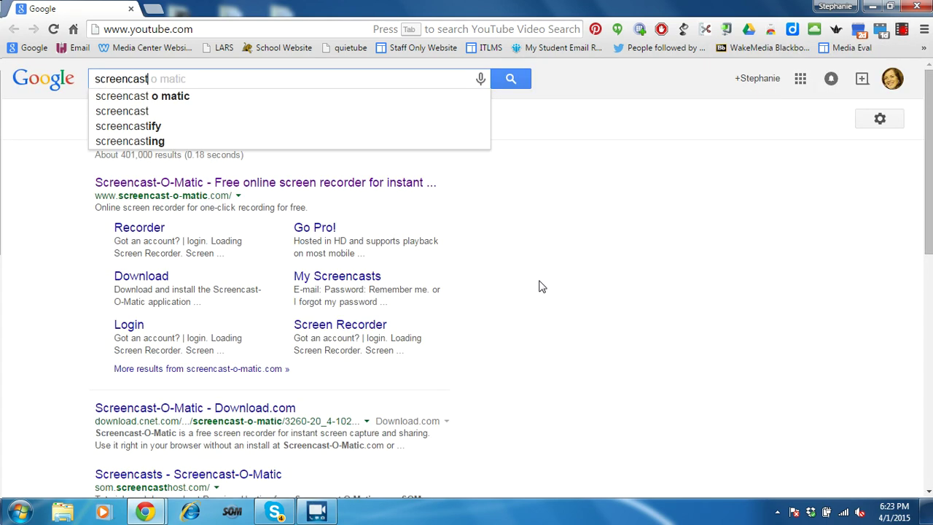
left_click(179, 105)
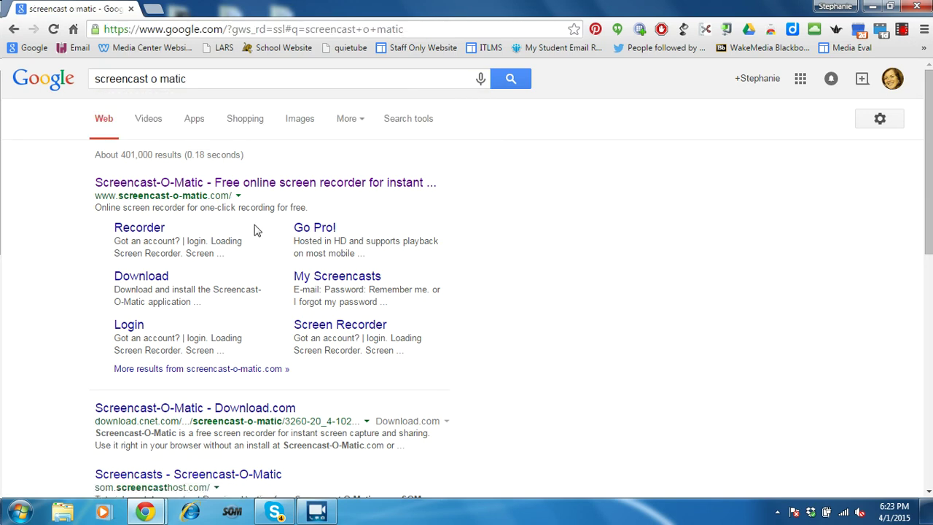
left_click(216, 188)
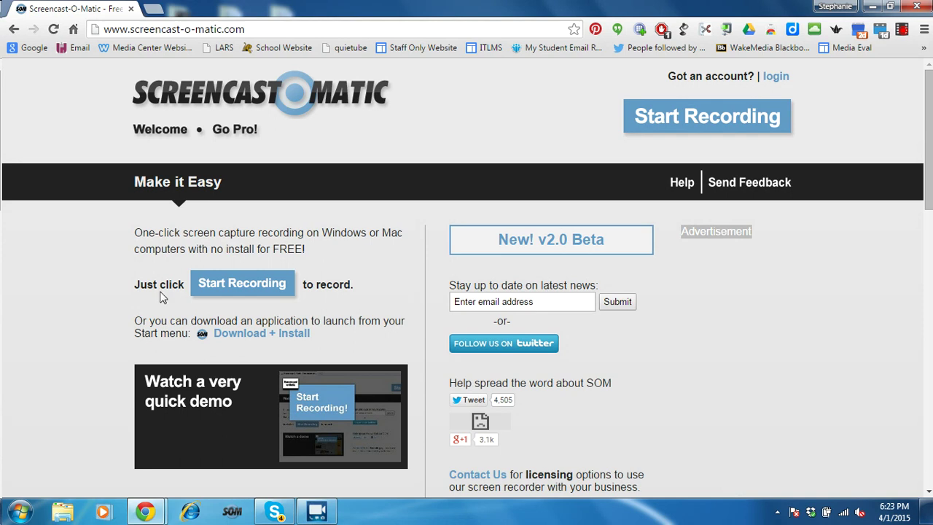
left_click(219, 286)
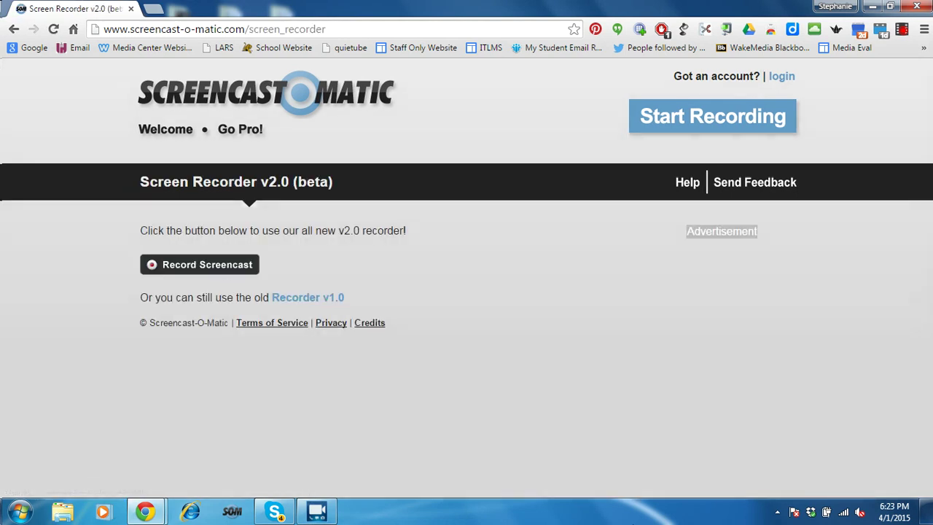
- Launch the Screencast-O-Matic recorder and close its settings panel, leaving a 1342 x 668 capture frame
left_click(244, 268)
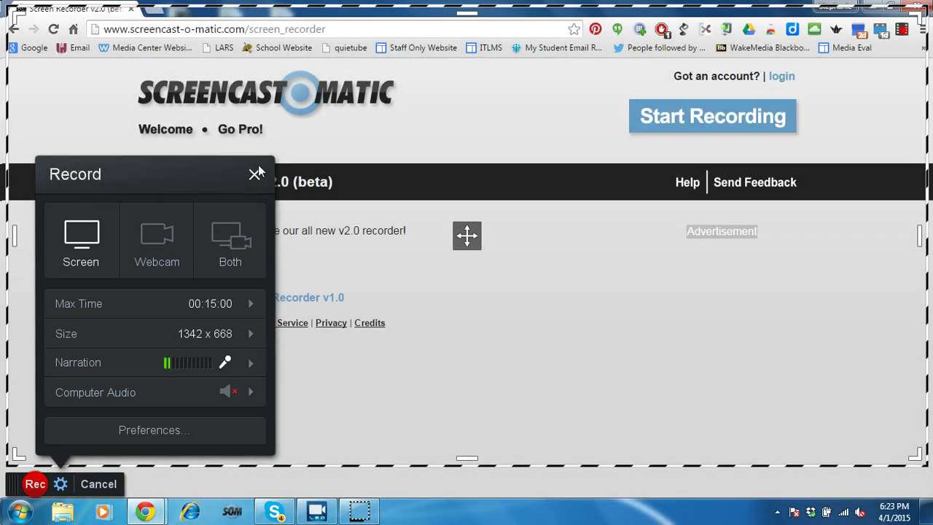
left_click(253, 177)
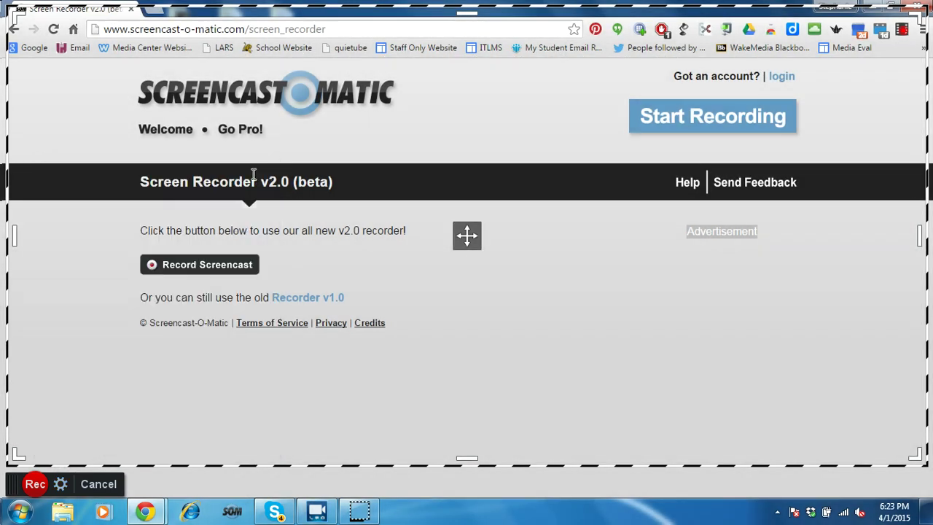
- Close Chrome and drag the capture frame's right edge to test resizing the capture area
left_click(926, 8)
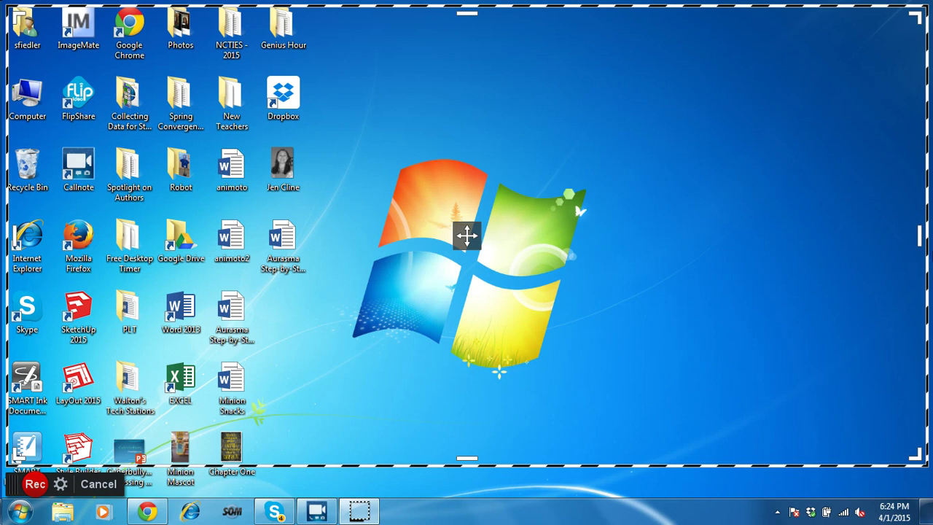
mouse_move(920, 238)
left_mouse_down()
mouse_move(841, 235)
mouse_move(919, 236)
left_mouse_up()
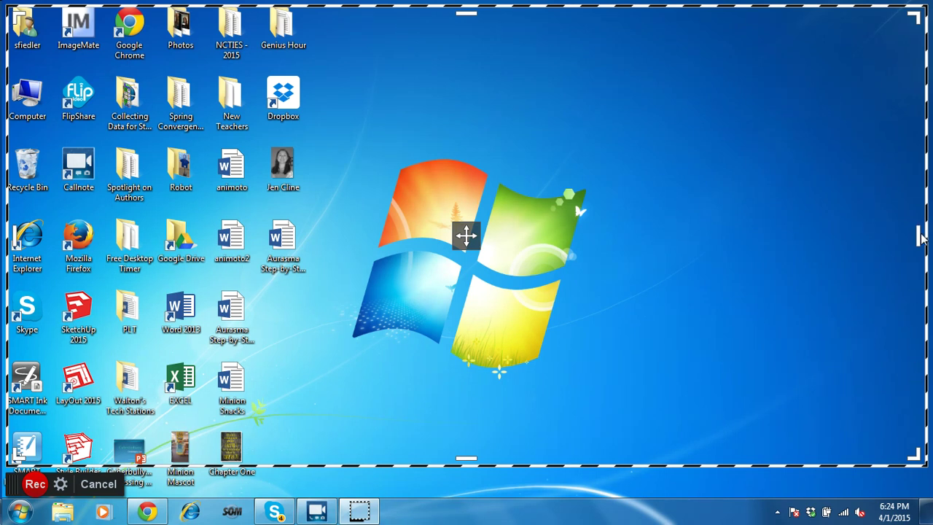
left_click_drag(922, 237, 914, 187)
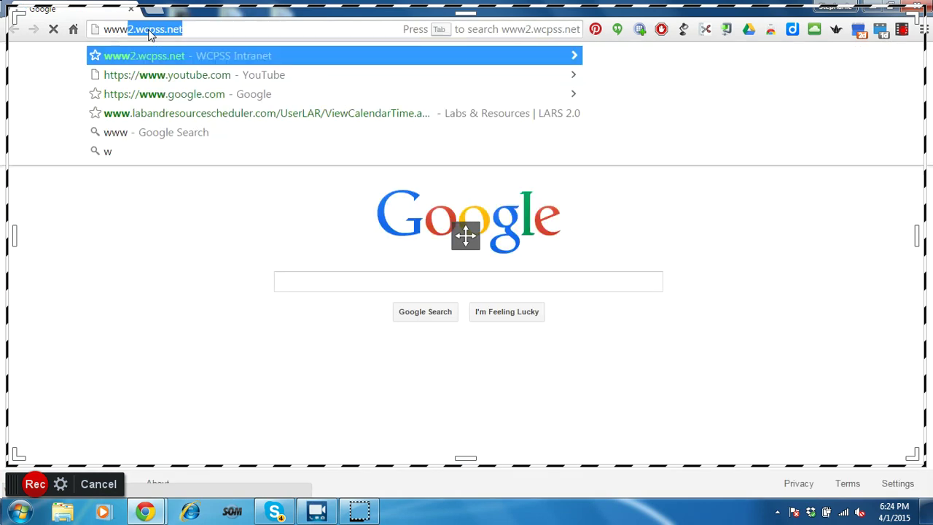
type("llieseuropeanadventure.com")
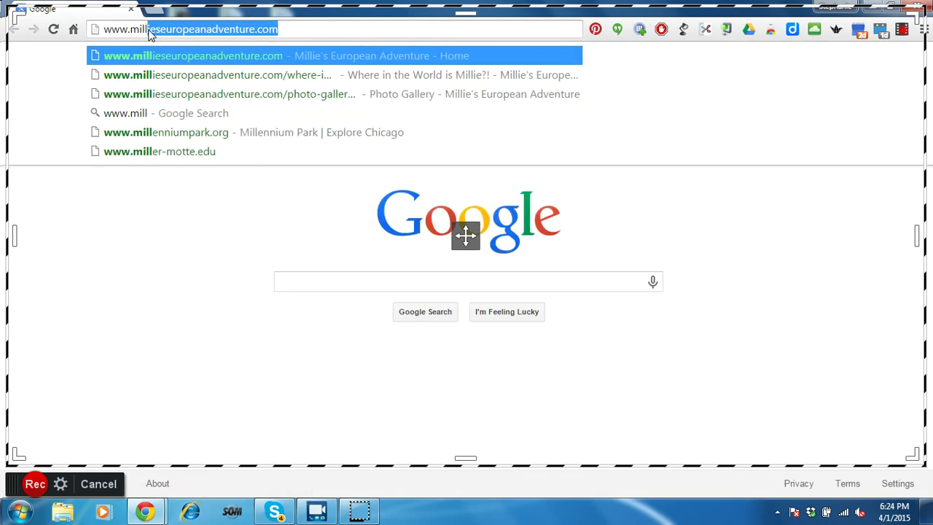
key("Return")
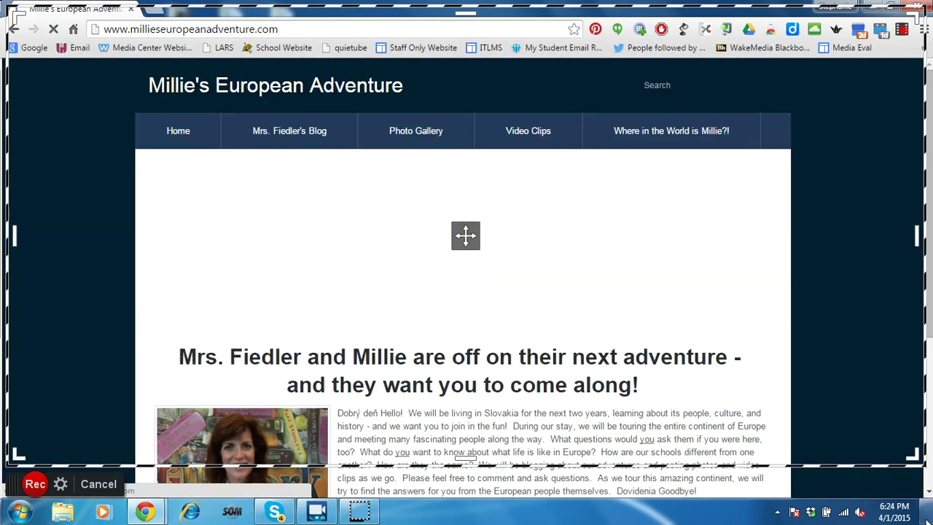
left_click(927, 515)
left_click(925, 513)
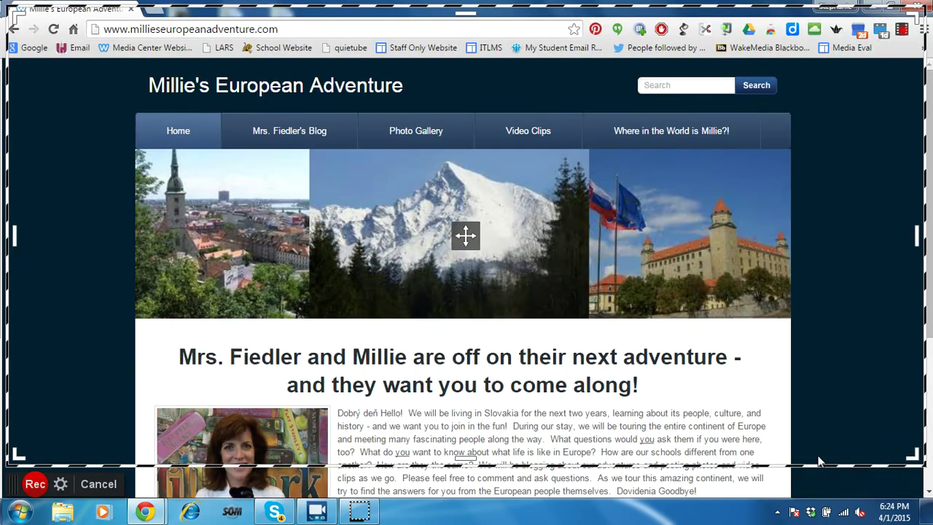
- Fit the capture frame to the maximized Chrome window by adjusting its bottom and top edges
left_click_drag(465, 456, 465, 484)
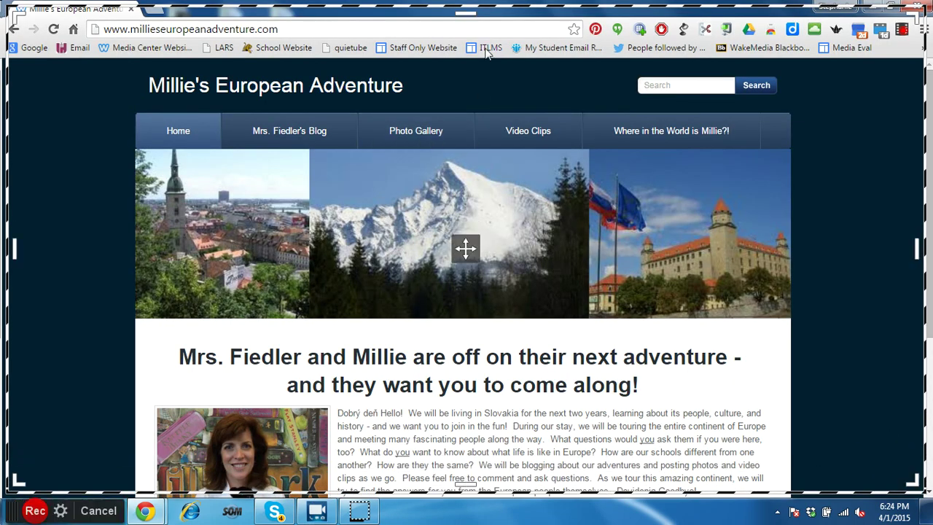
double_click(467, 15)
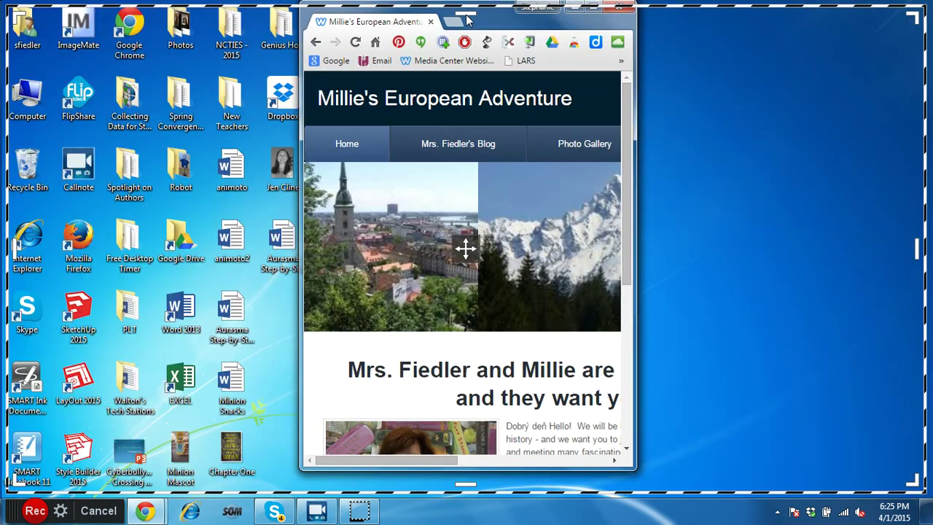
left_click(590, 8)
left_click_drag(459, 13, 461, 26)
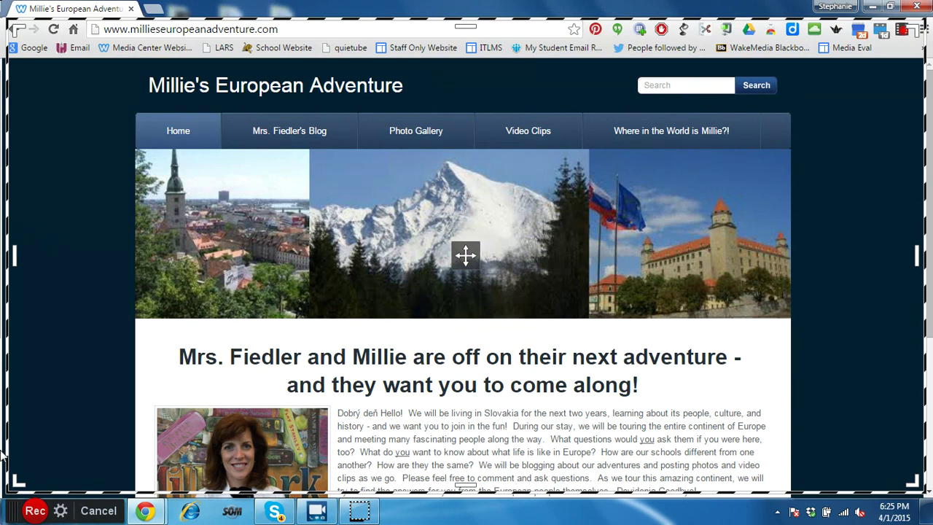
- Record a tour through Mrs. Fiedler's Blog, Photo Gallery, Video Clips, Where in the World is Millie?!, then Home
left_click(35, 511)
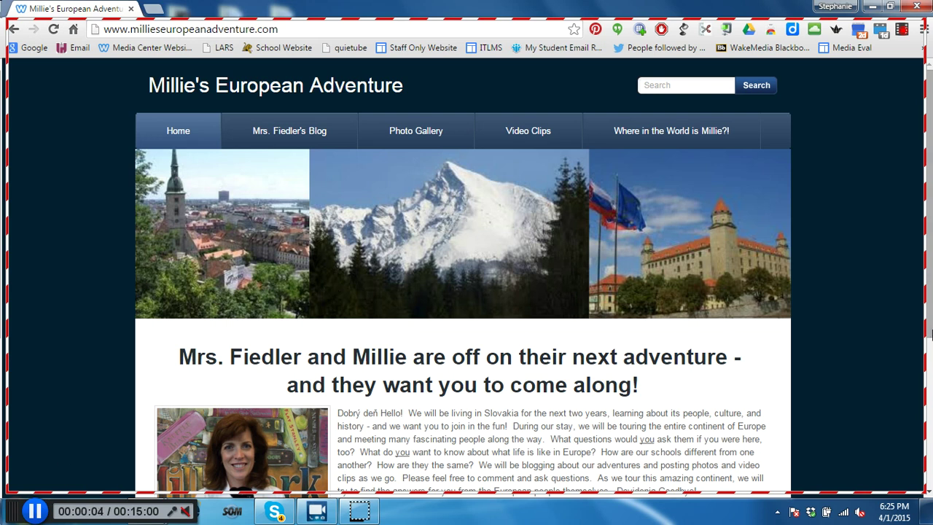
left_click(302, 130)
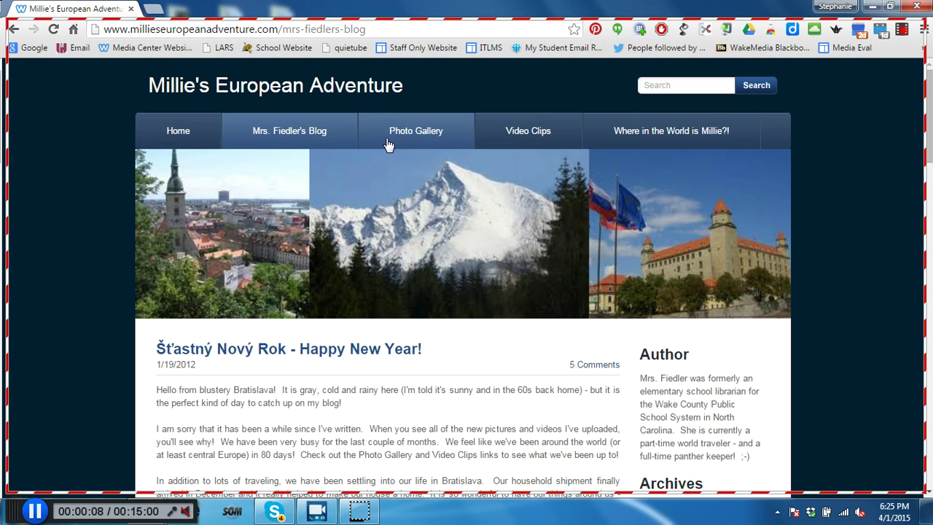
left_click(427, 136)
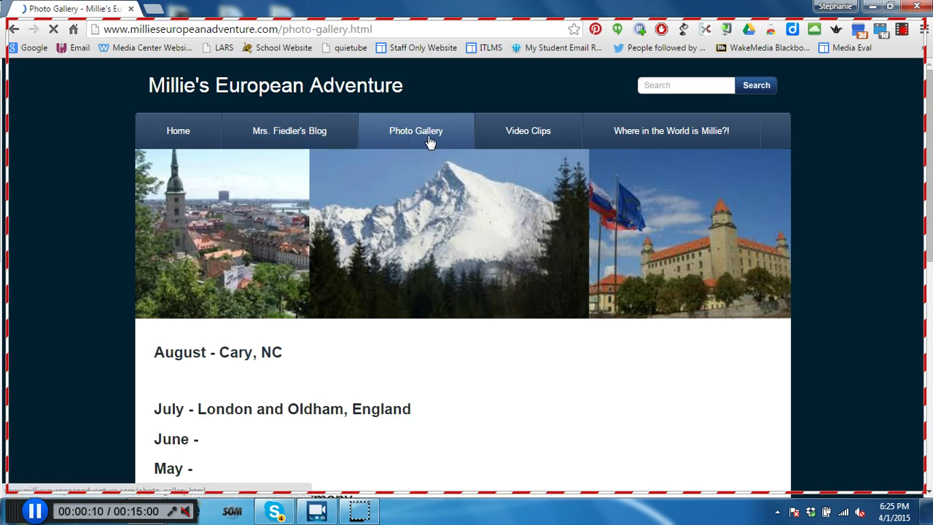
left_click(534, 137)
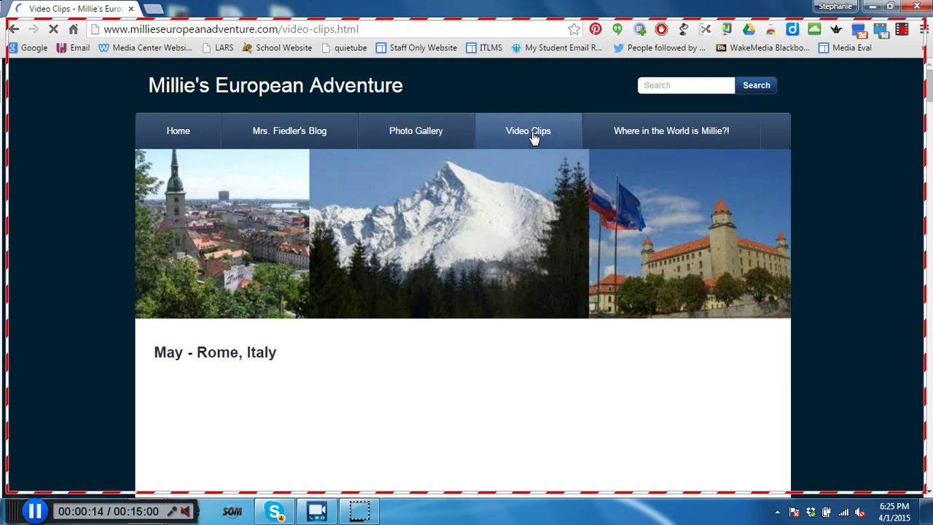
left_click(667, 134)
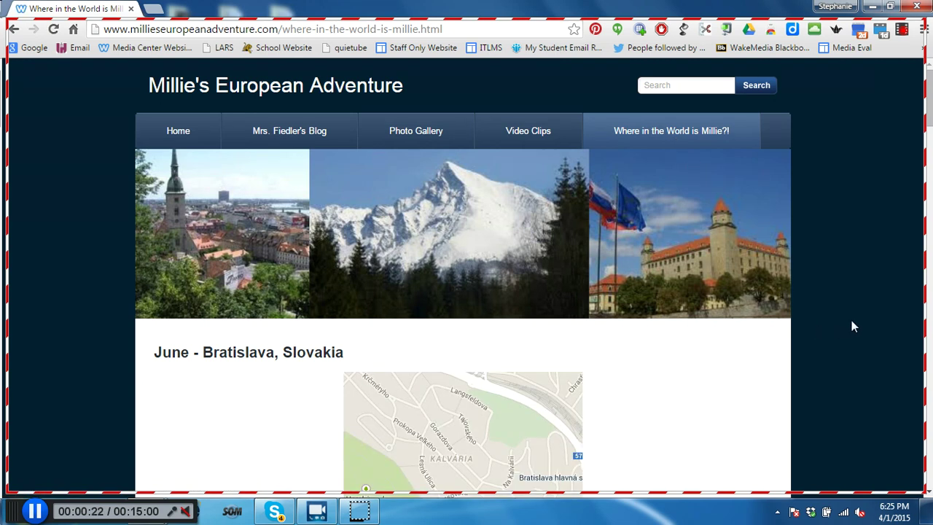
left_click(177, 131)
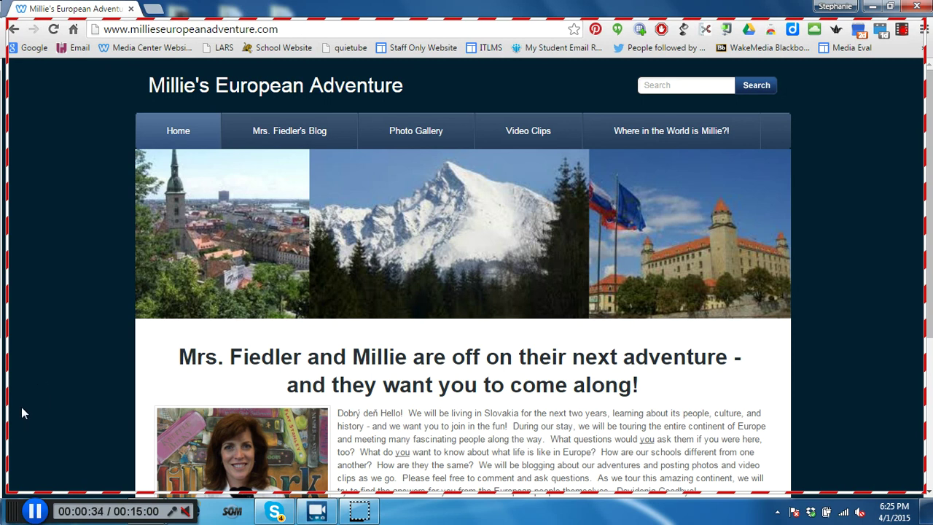
- Pause the recording at 0:36.6 and scrub the timeline back to preview earlier footage
left_click(34, 513)
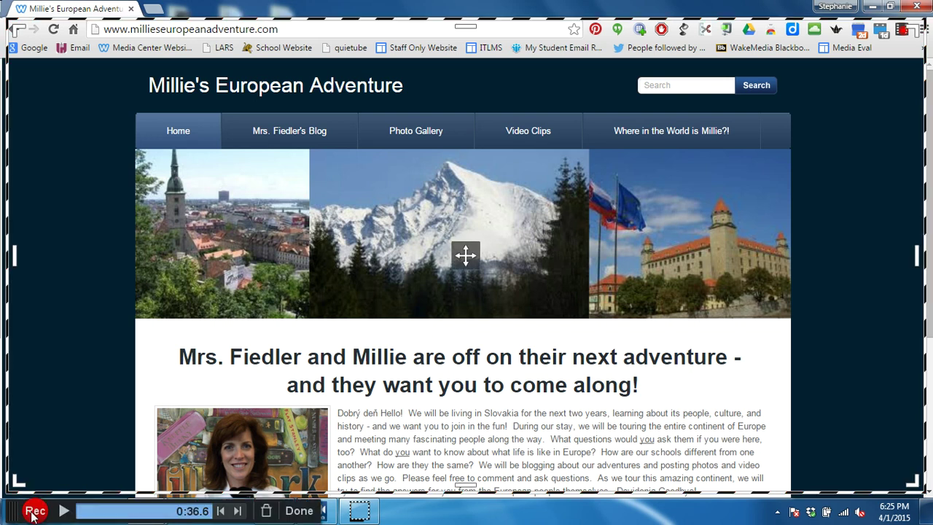
left_click(297, 512)
left_click_drag(211, 513, 167, 514)
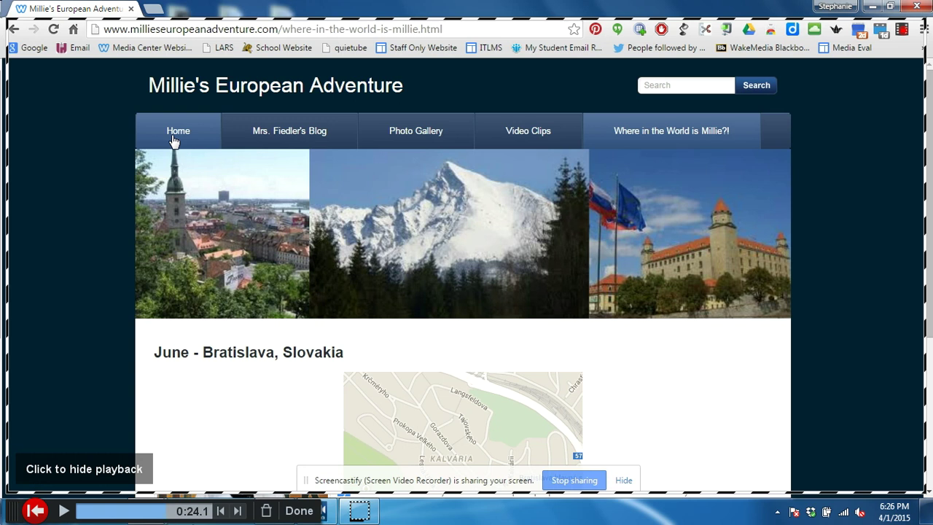
- Publish the recording as the MP4 video file 'Recording #6' to the Desktop
left_click(299, 511)
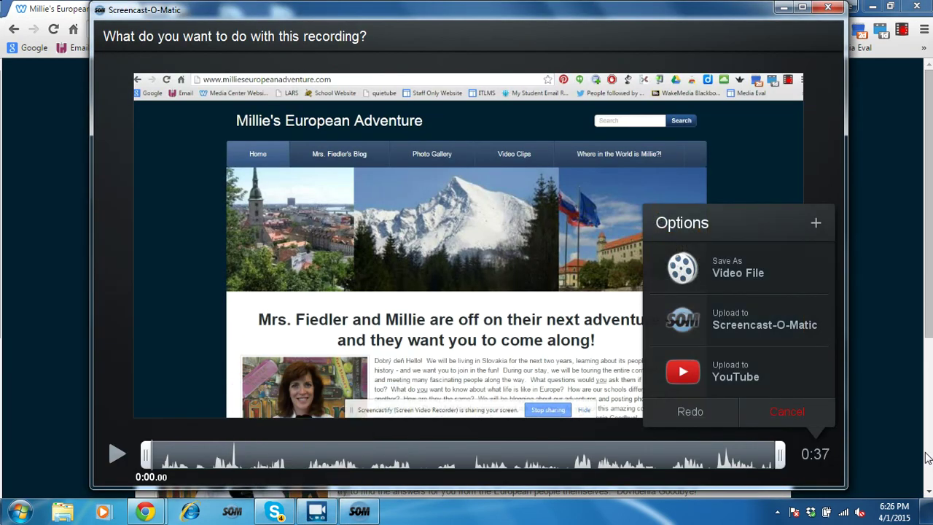
left_click(747, 275)
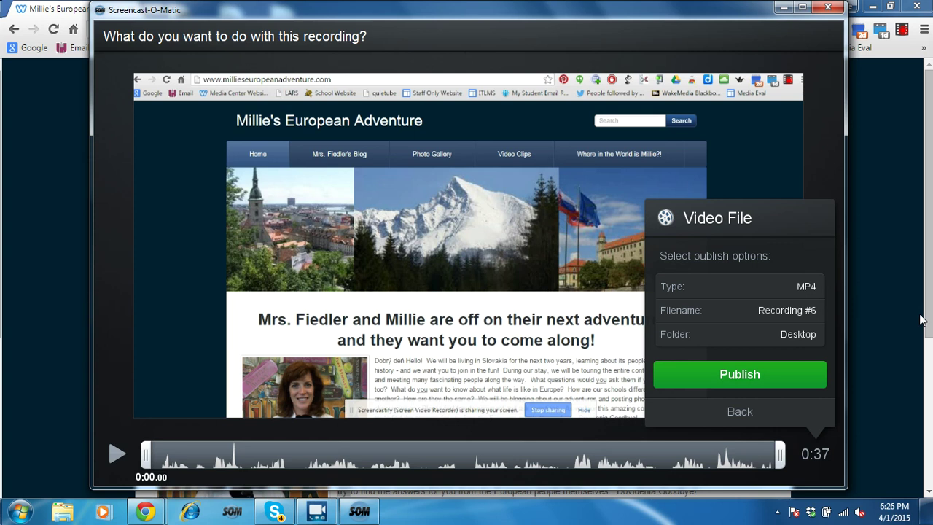
left_click(789, 333)
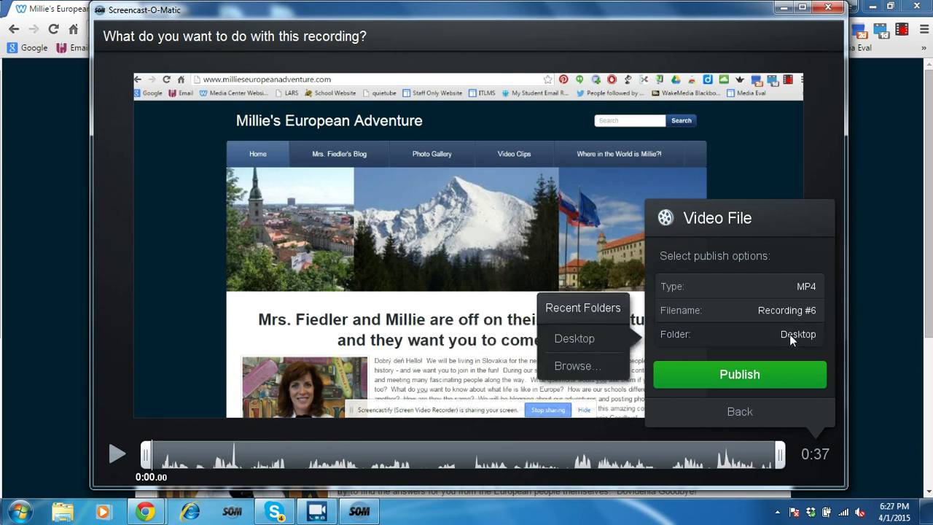
left_click(770, 376)
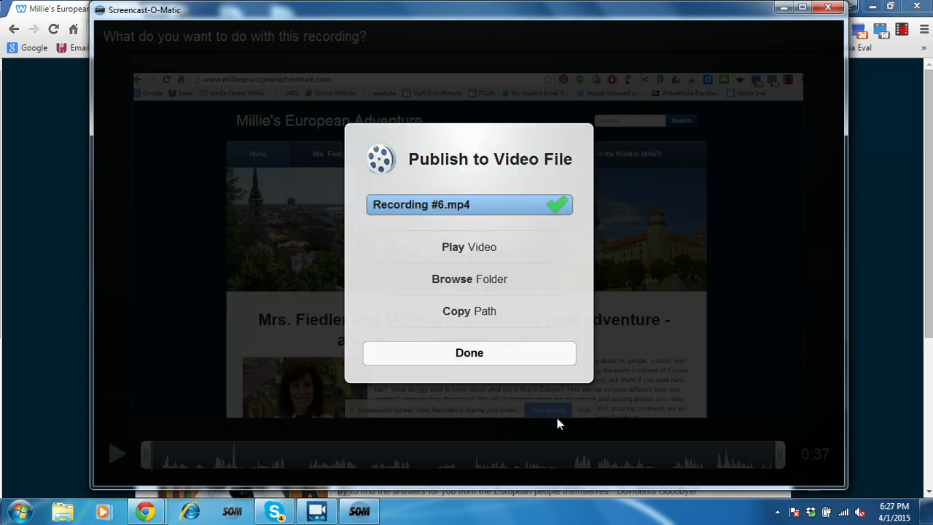
- Close the publish dialog and Chrome to reveal the Recording #6 video icon on the desktop
left_click(461, 350)
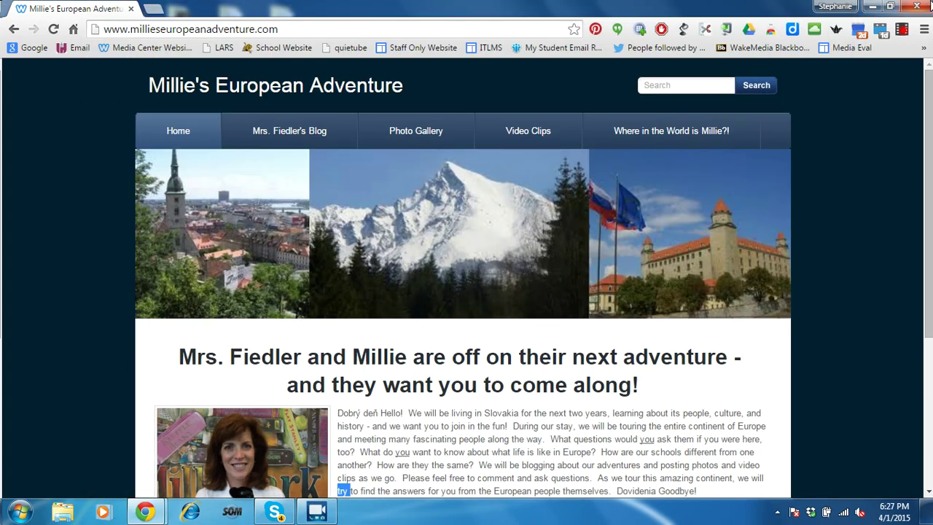
left_click(923, 11)
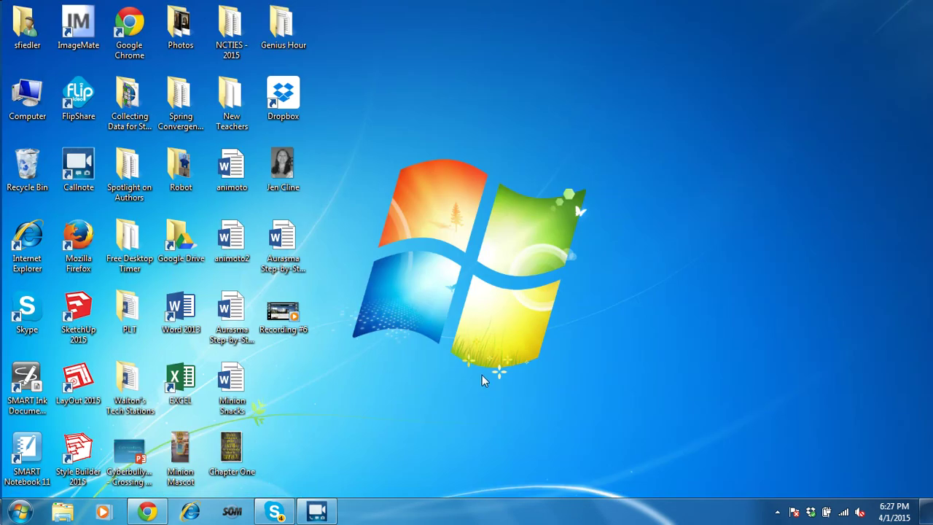